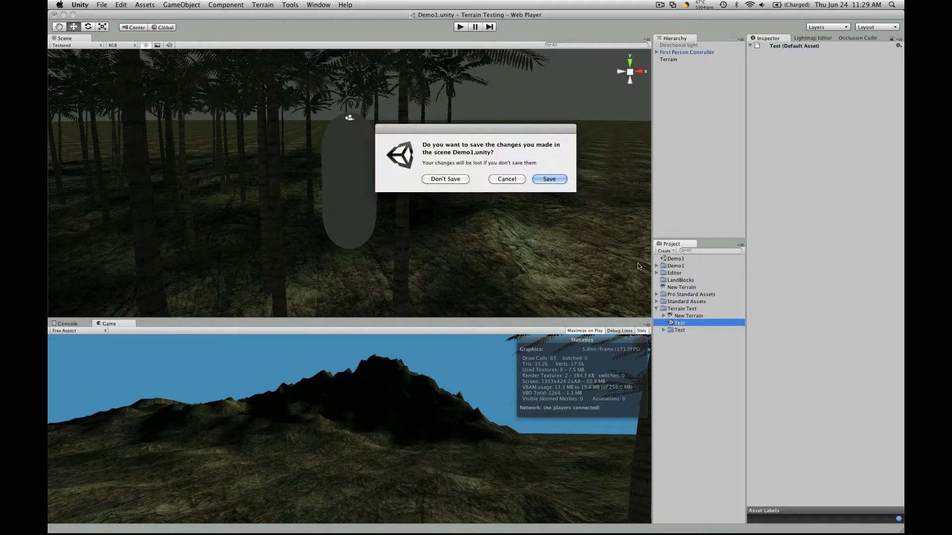
- Save the Demo1 scene, then select and frame the First Person Controller in the Test scene
left_click(549, 179)
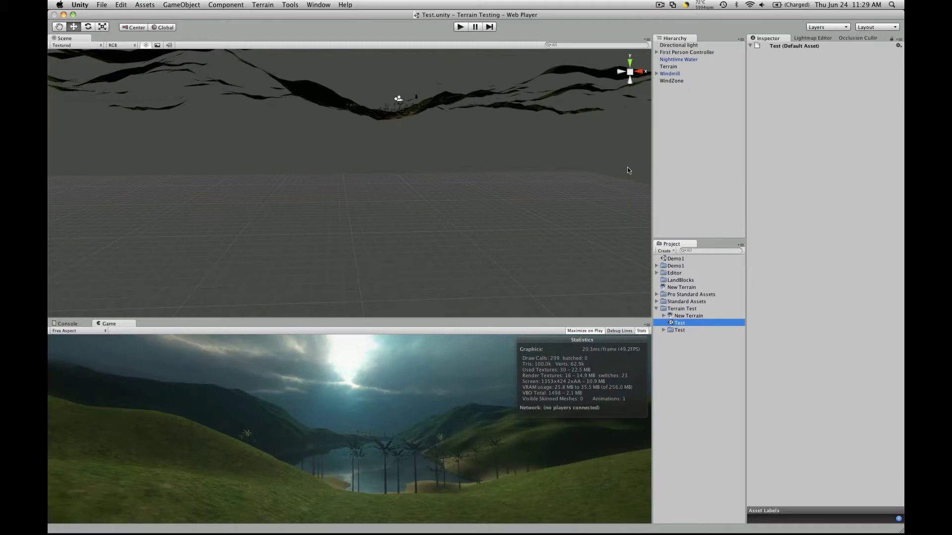
left_click(683, 53)
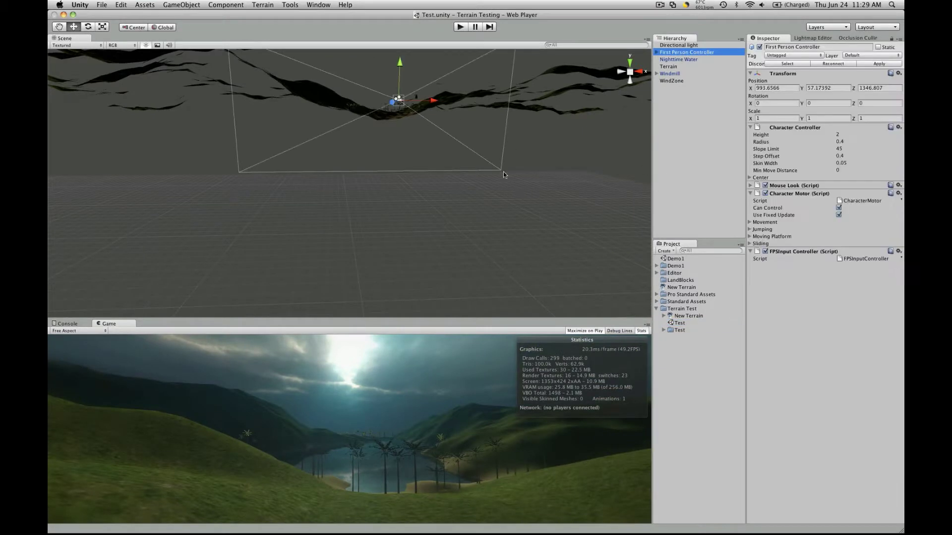
key("f")
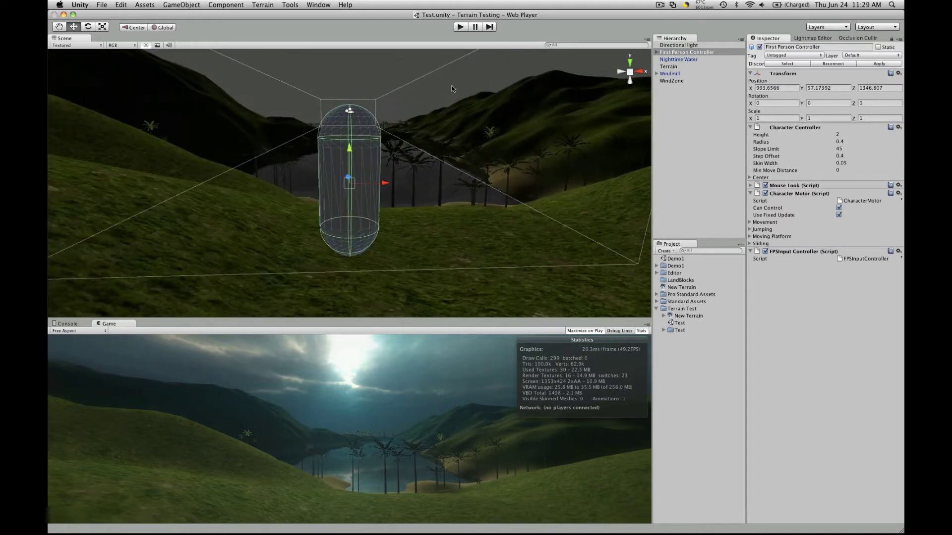
- Run the Test scene and walk forward toward the windmill and the palm-lined shore
left_click(460, 26)
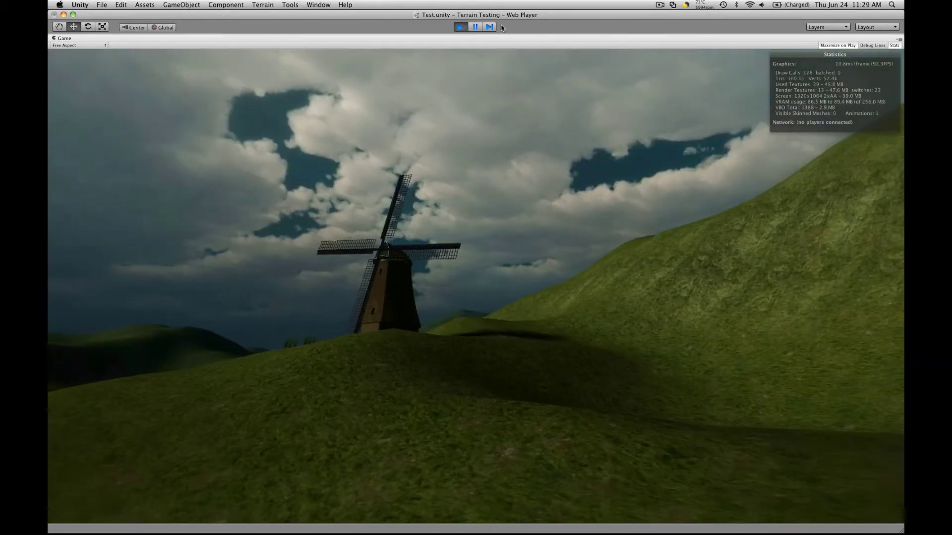
key("w")
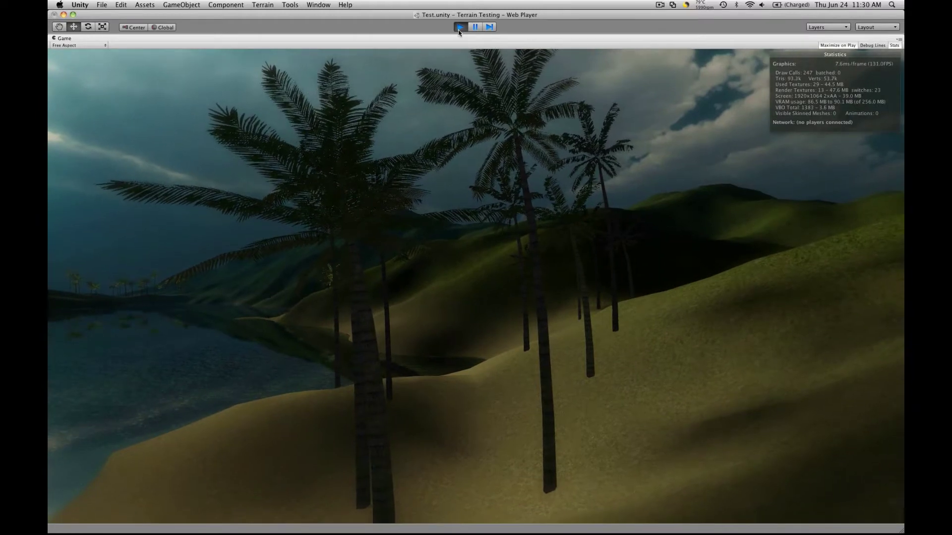
- Stop the game, then select, frame and orbit around the WindZone object
left_click(460, 27)
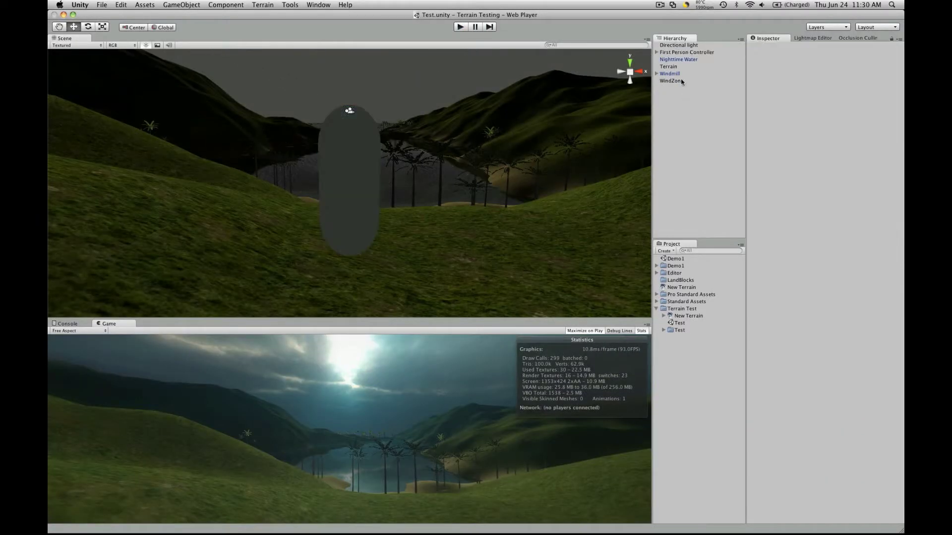
left_click(681, 82)
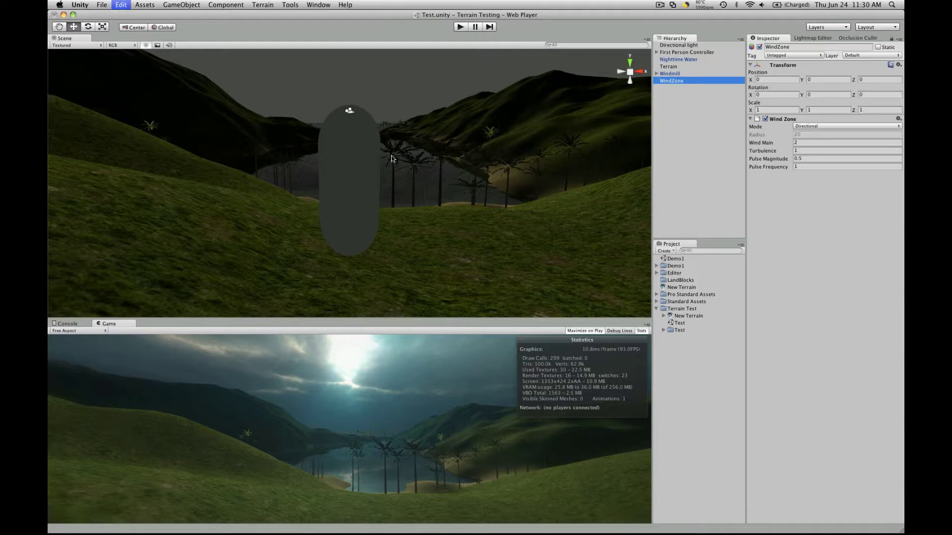
key("f")
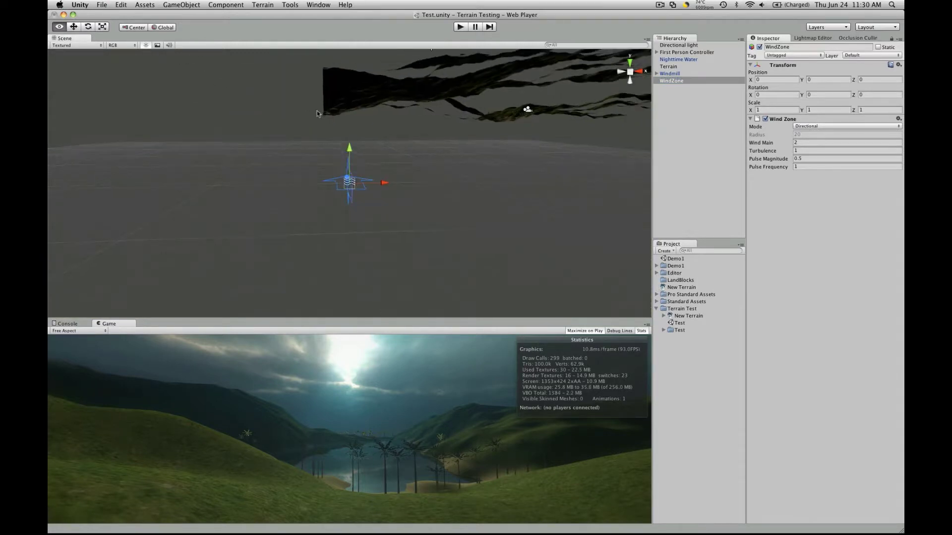
left_click_drag(317, 111, 452, 102, "alt")
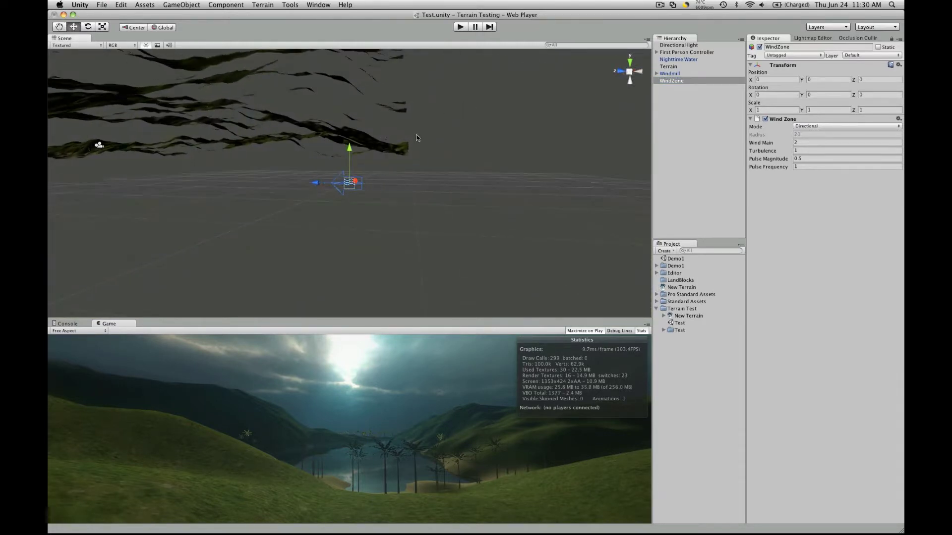
left_click_drag(417, 139, 347, 121, "alt")
- Try the WindZone in Spherical mode, then set its mode back to Directional
left_click(827, 121)
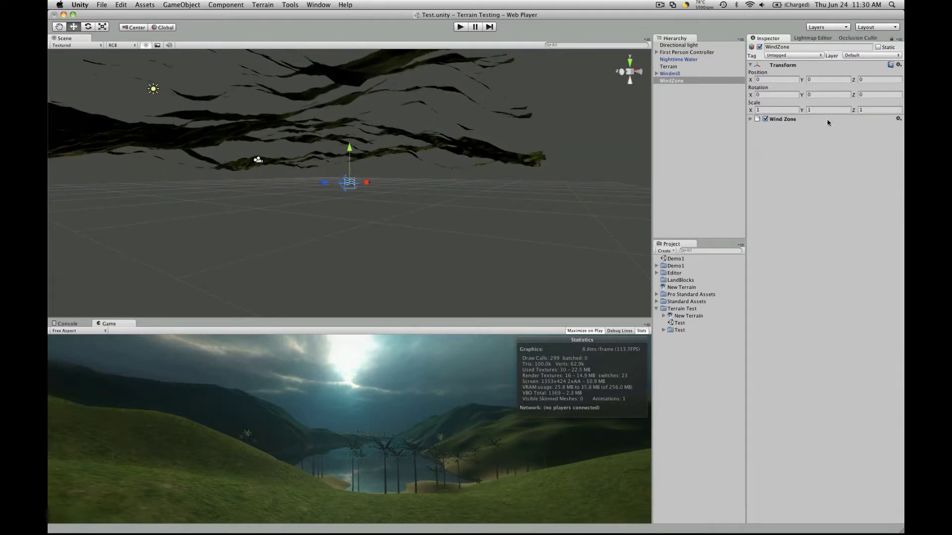
left_click(776, 122)
left_click(827, 127)
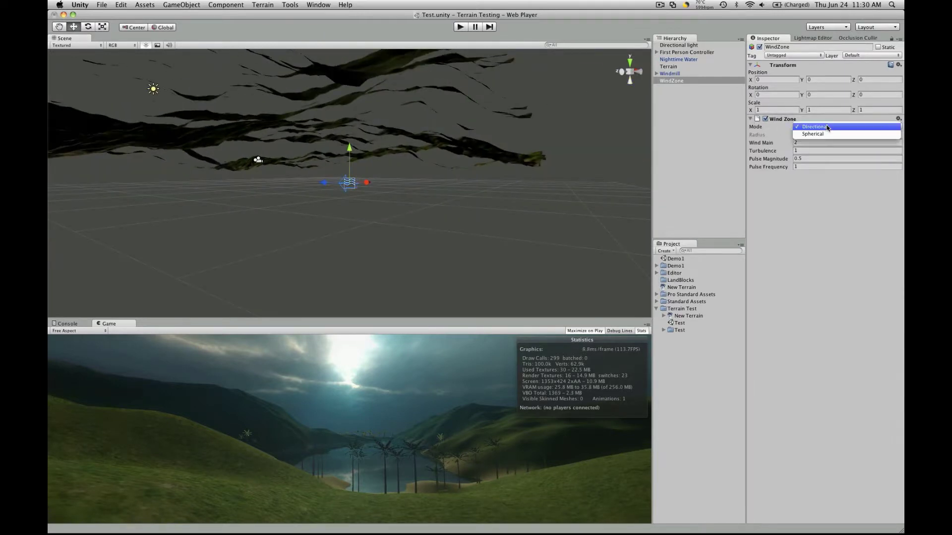
left_click(828, 134)
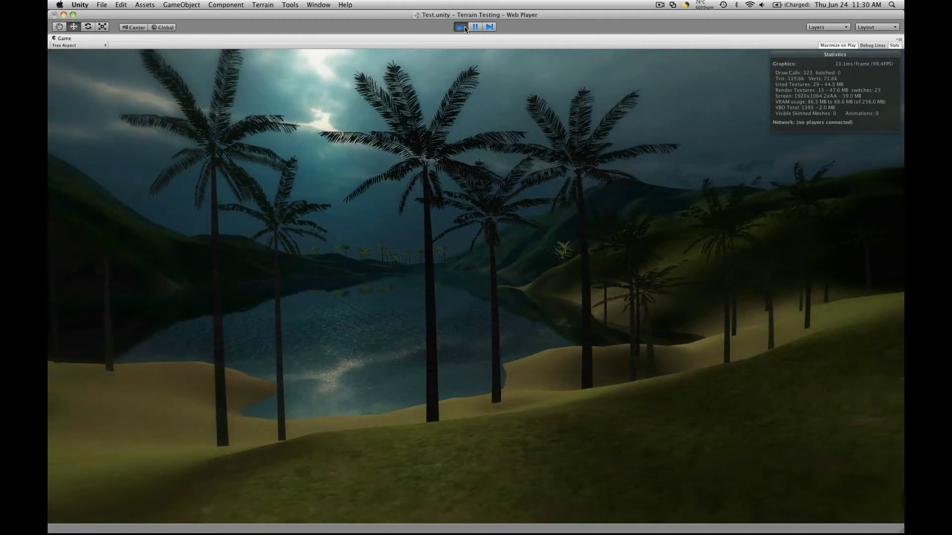
left_click(465, 28)
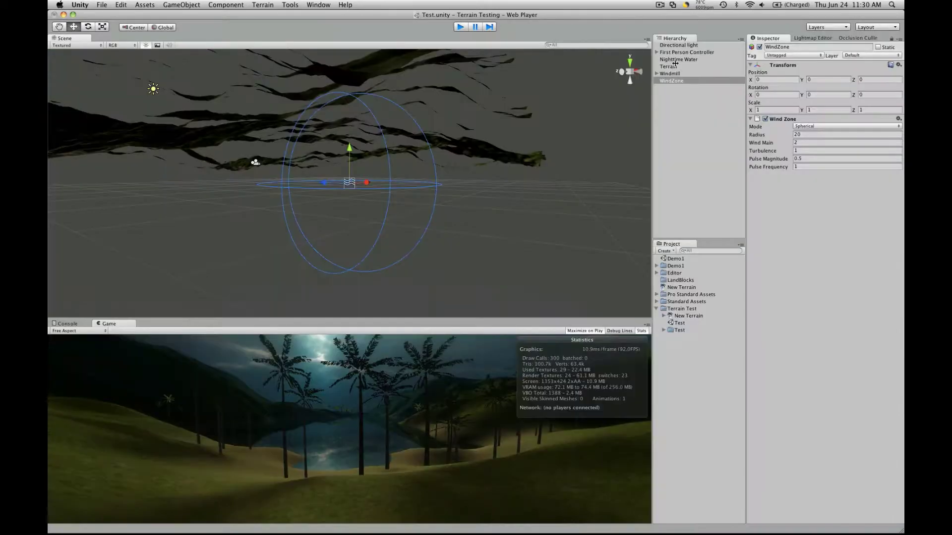
left_click(854, 126)
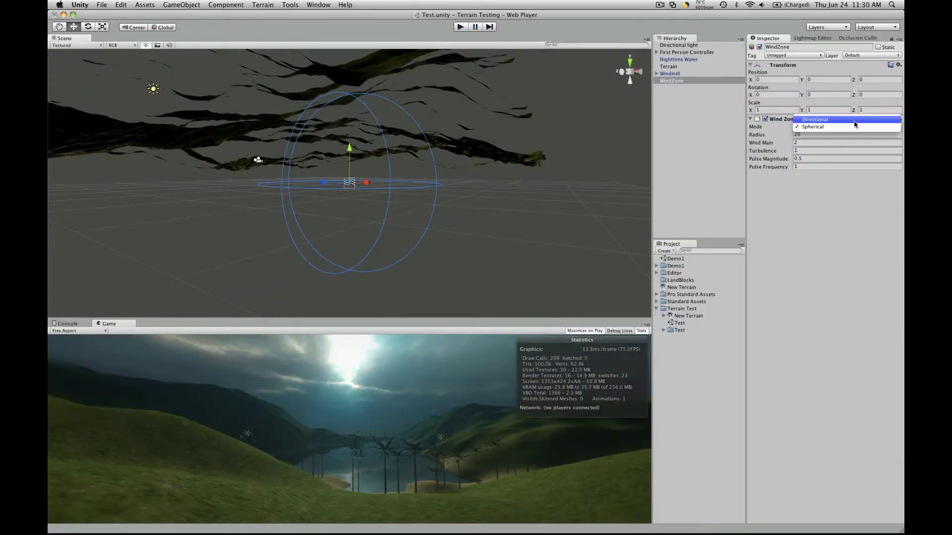
left_click(854, 121)
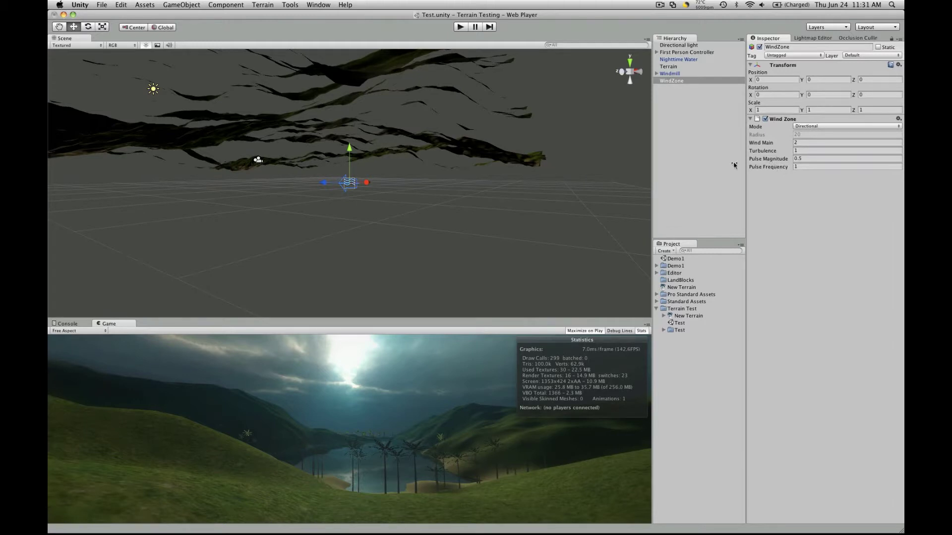
left_click(461, 27)
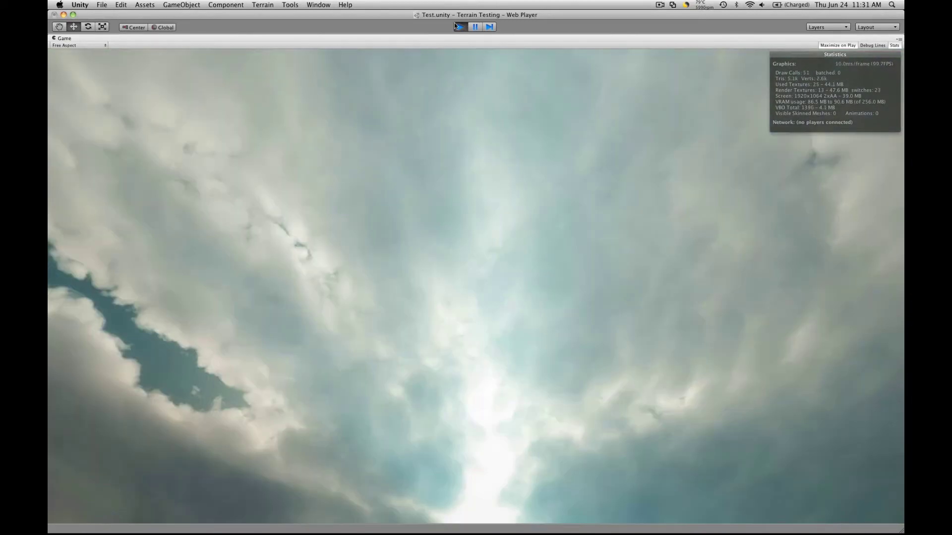
left_click(458, 26)
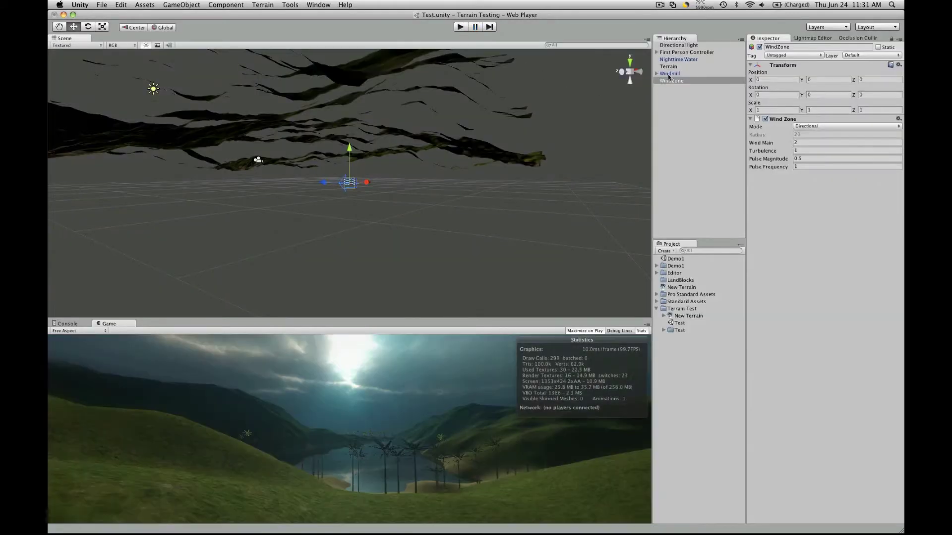
- Inspect Nighttime Water, the Directional light and the Main Camera, then orbit over the island
left_click(678, 60)
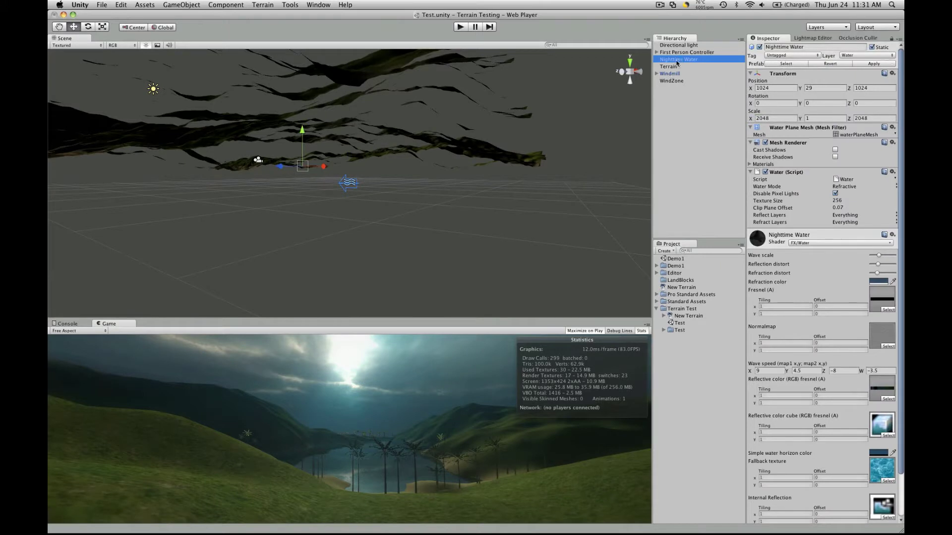
left_click(693, 45)
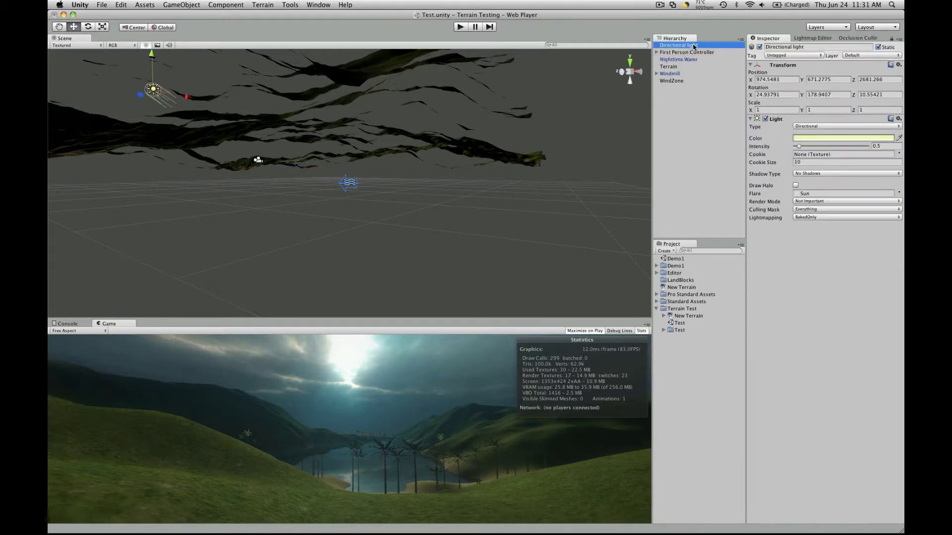
left_click_drag(448, 104, 367, 87, "alt")
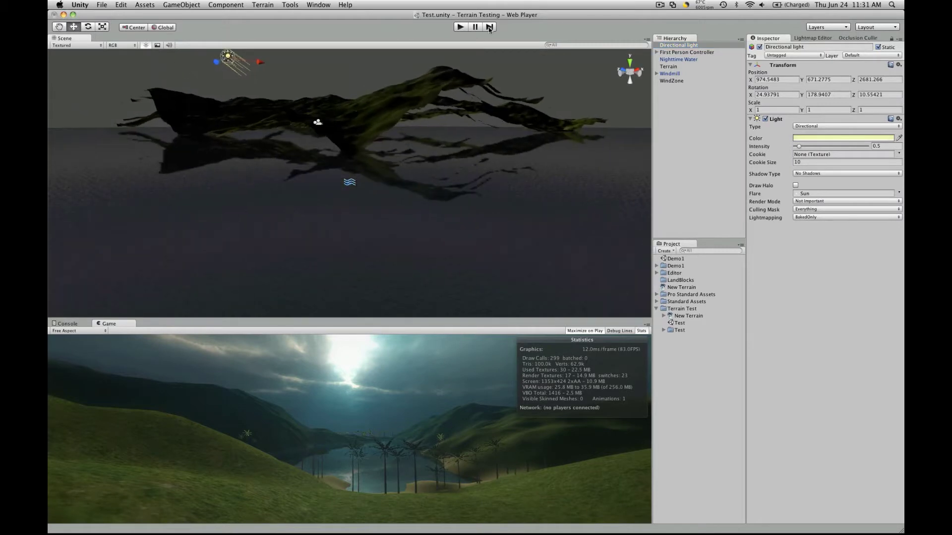
left_click(654, 52)
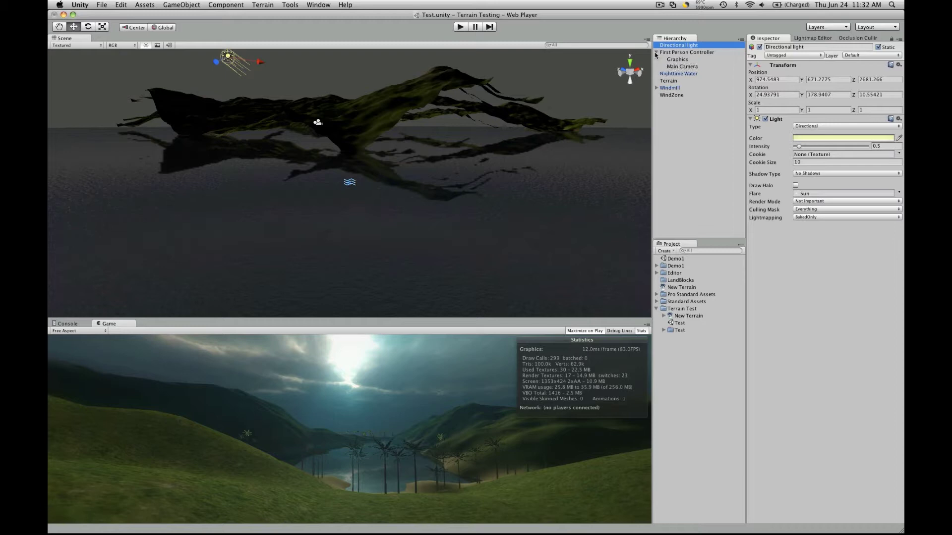
left_click(681, 66)
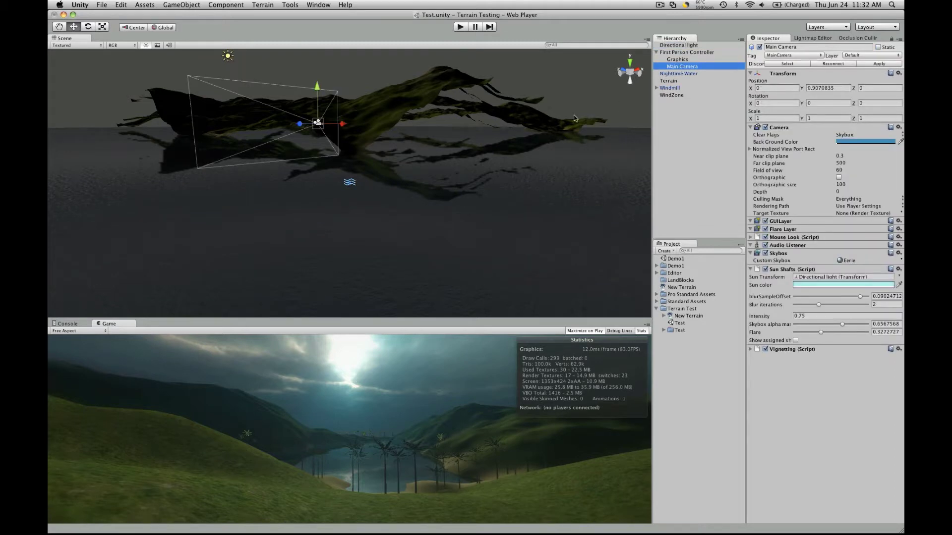
double_click(685, 46)
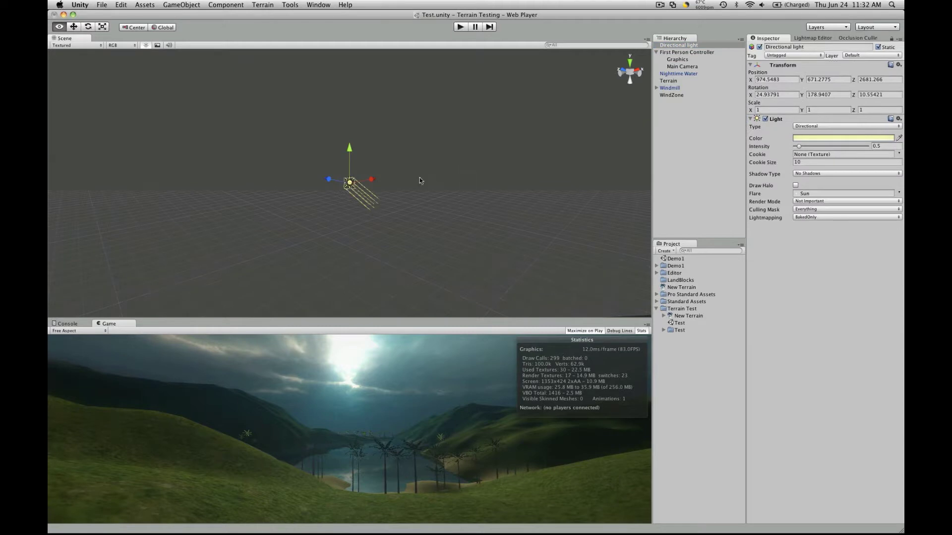
left_click_drag(419, 181, 748, 212, "alt")
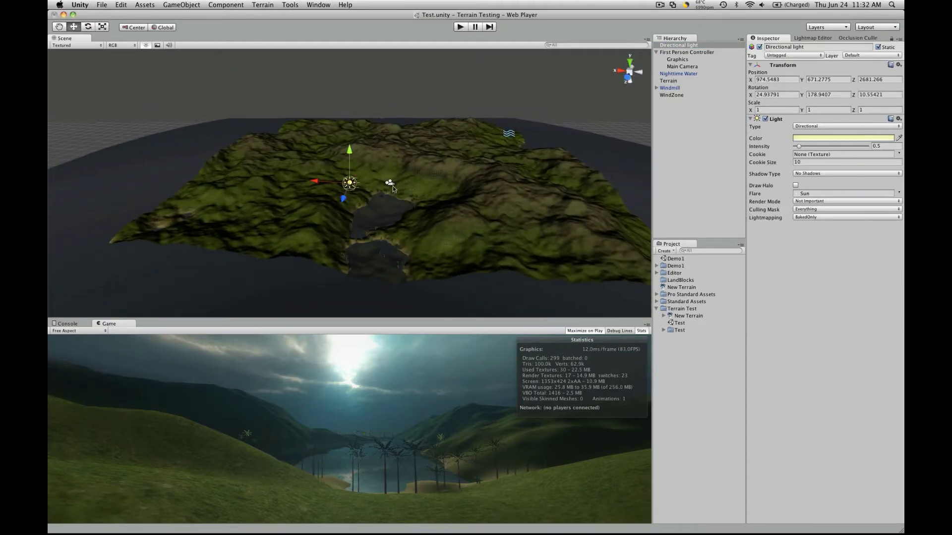
- Run a quick play test, then select the Main Camera to show its Sun Shafts settings
left_click(461, 27)
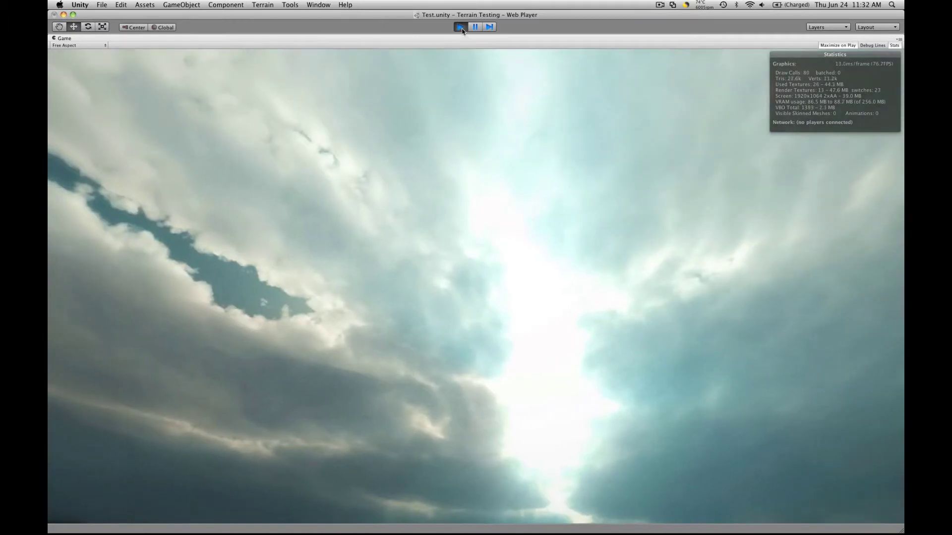
left_click(460, 28)
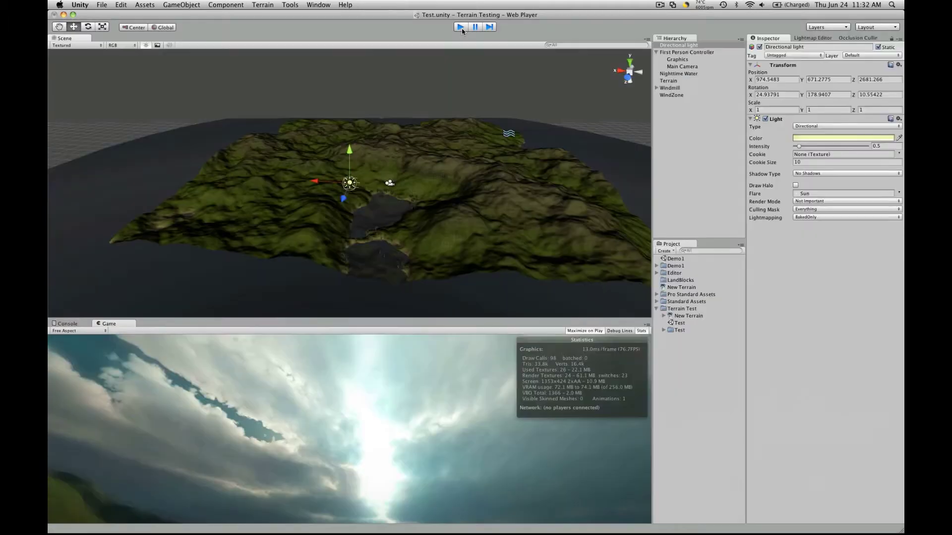
left_click(681, 67)
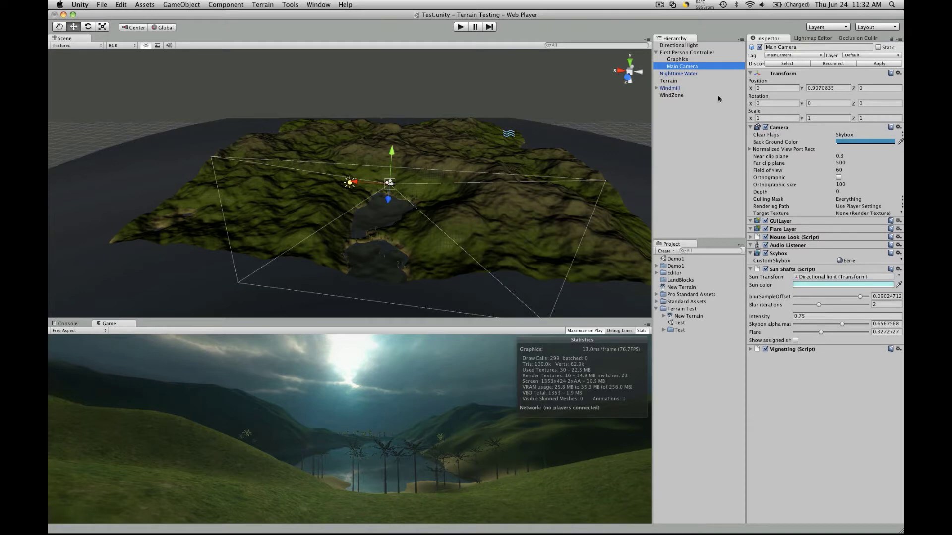
- Play-test the scene again, then expand the Pro Standard Assets folder in the Project panel
left_click(460, 27)
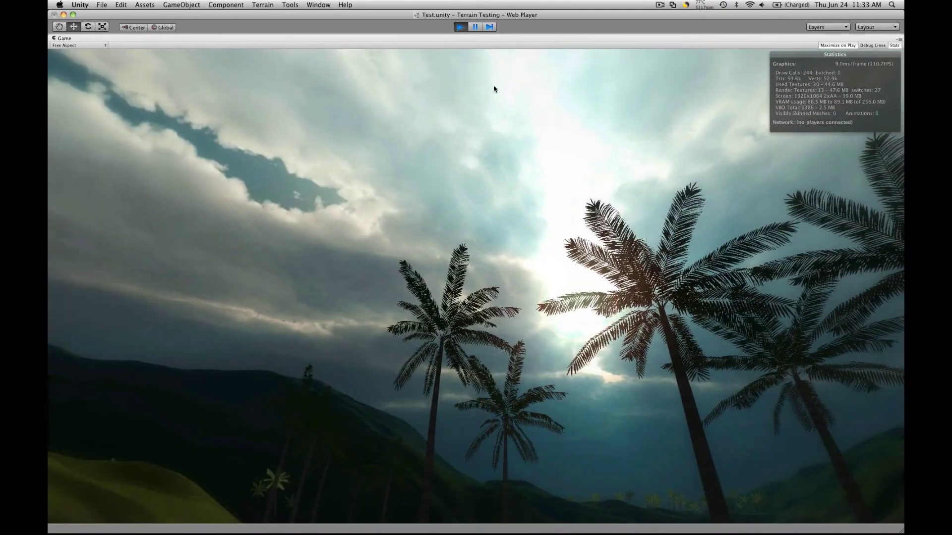
left_click(459, 26)
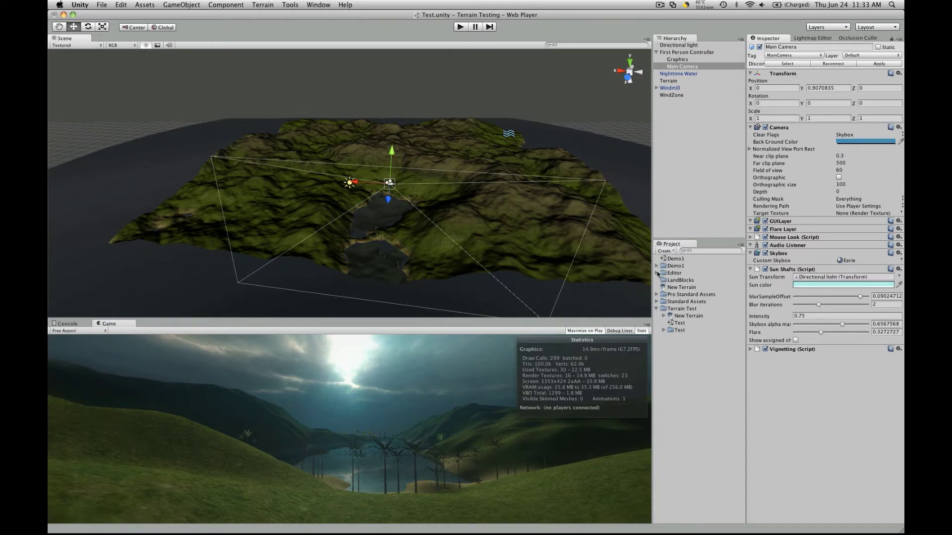
left_click(657, 294)
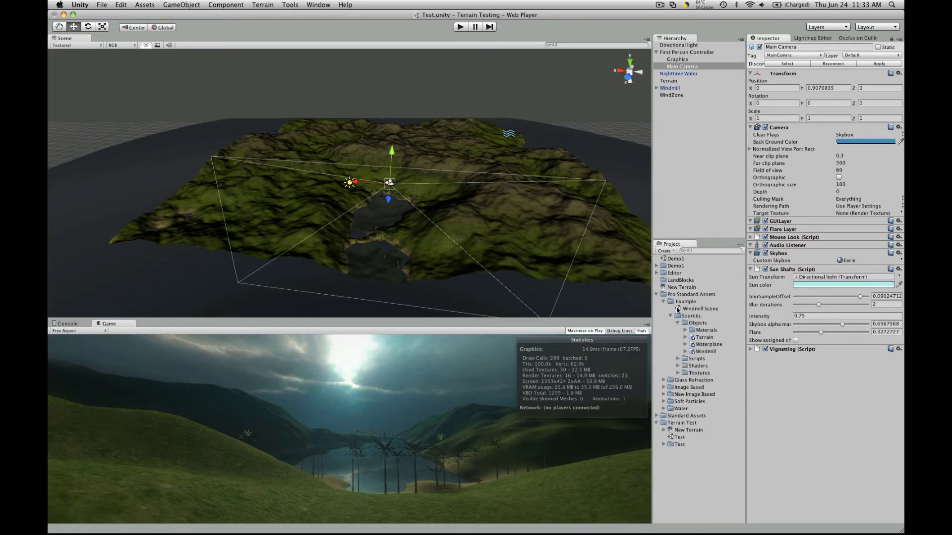
- Open the Windmill Scene example, discarding the Test scene's unsaved changes
left_click(671, 316)
double_click(698, 308)
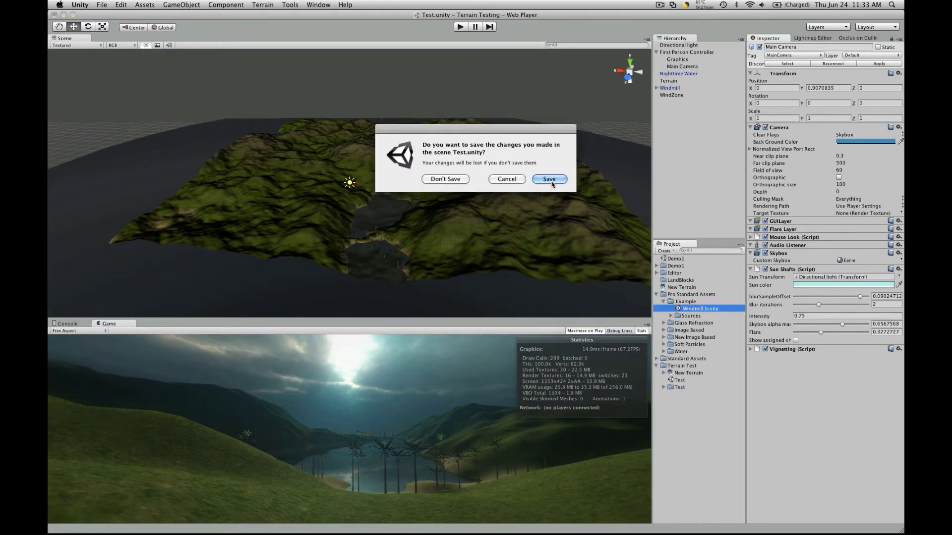
left_click(453, 184)
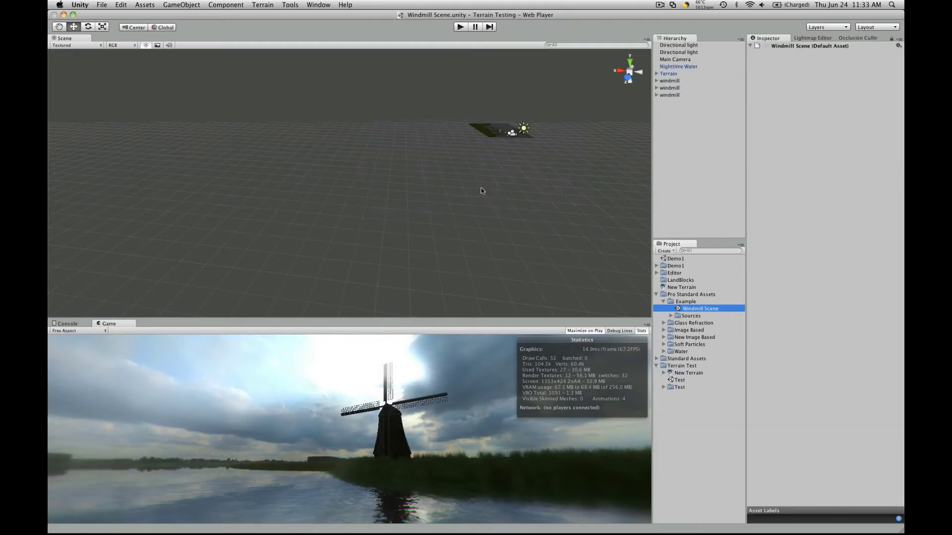
- Play-test the windmill scene, then select the Test scene asset
left_click(464, 29)
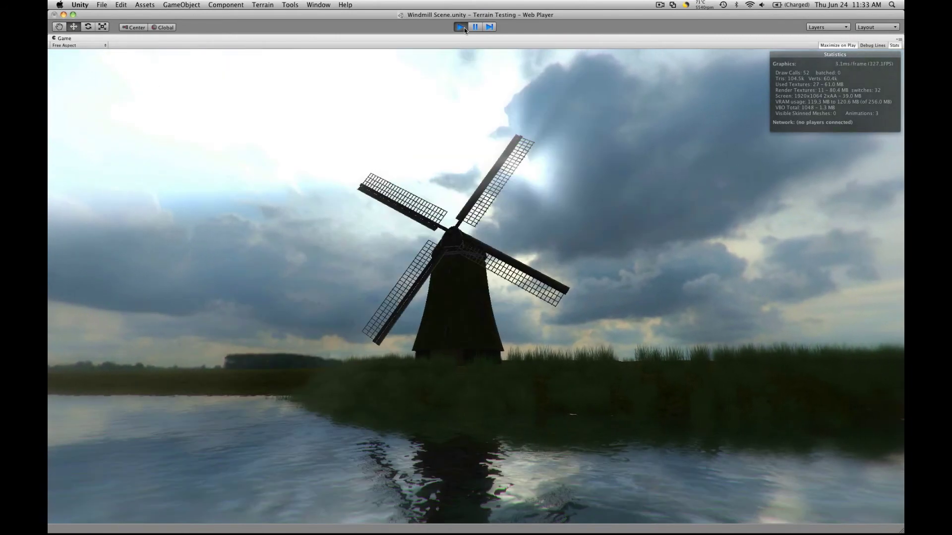
left_click(462, 27)
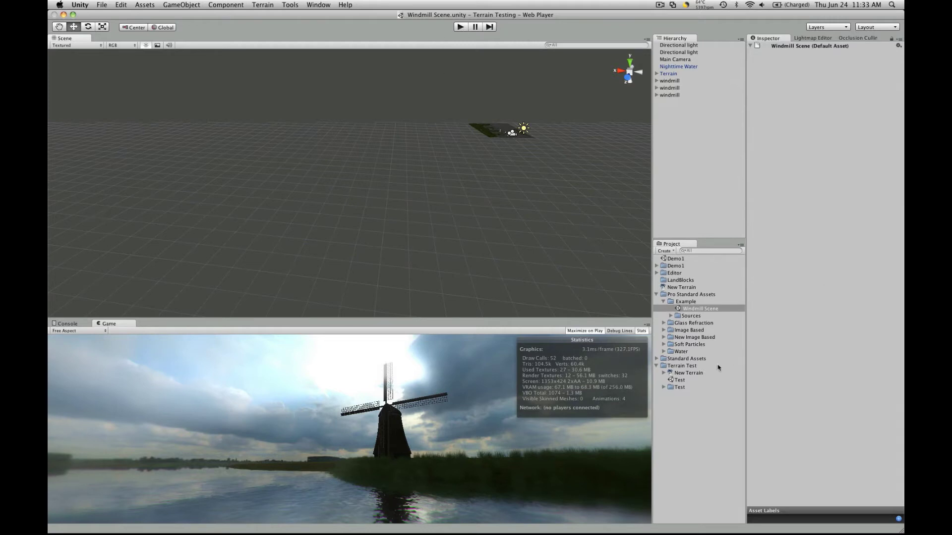
left_click(694, 380)
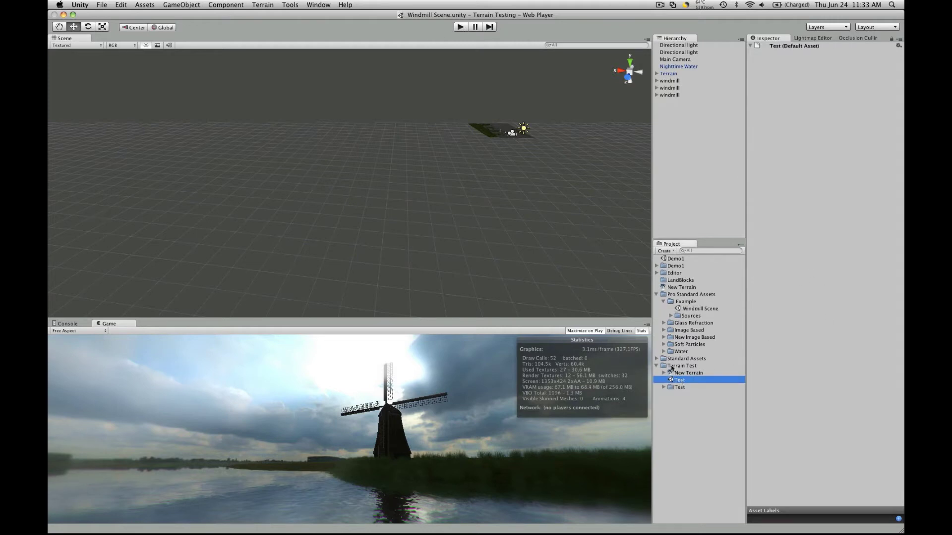
- Browse the Component menu's categories and select the Main Camera
left_click(262, 4)
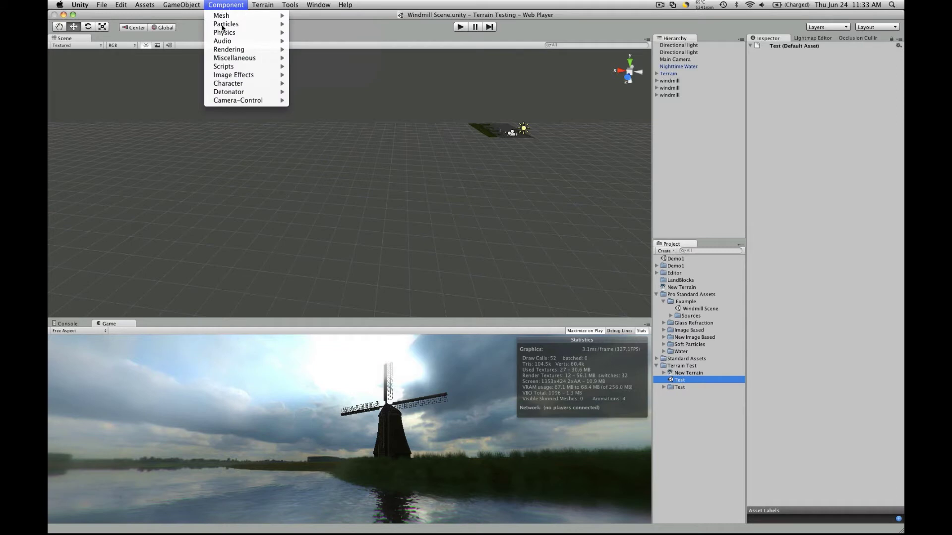
mouse_move(251, 84)
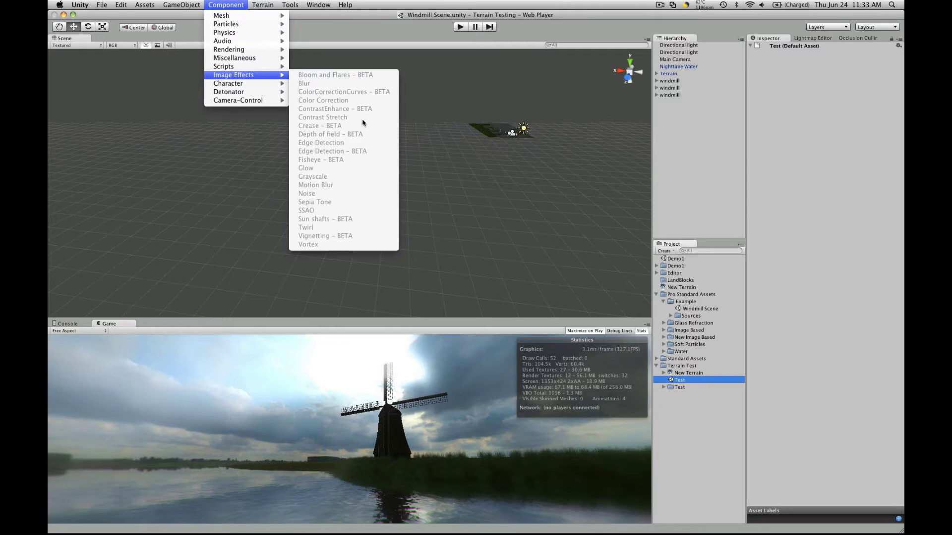
left_click(697, 107)
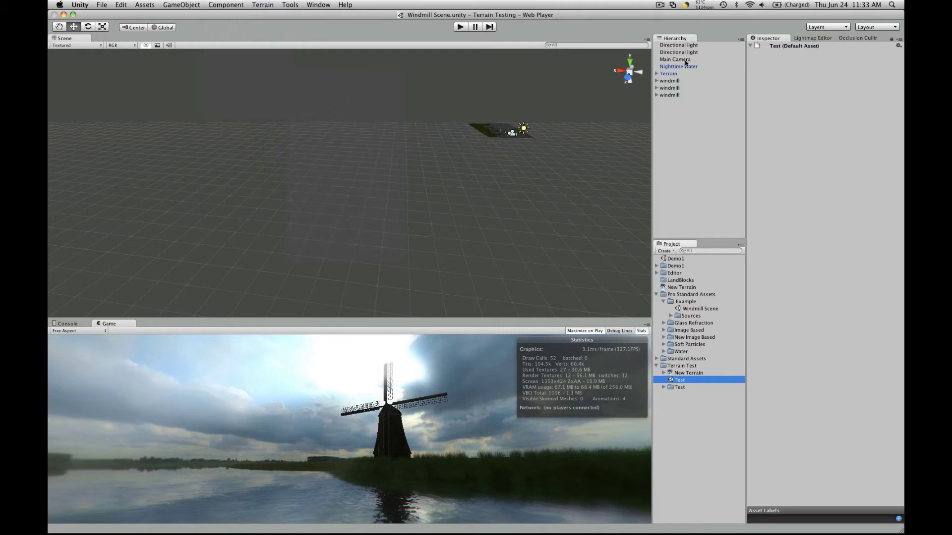
left_click(675, 59)
left_click(262, 5)
mouse_move(239, 5)
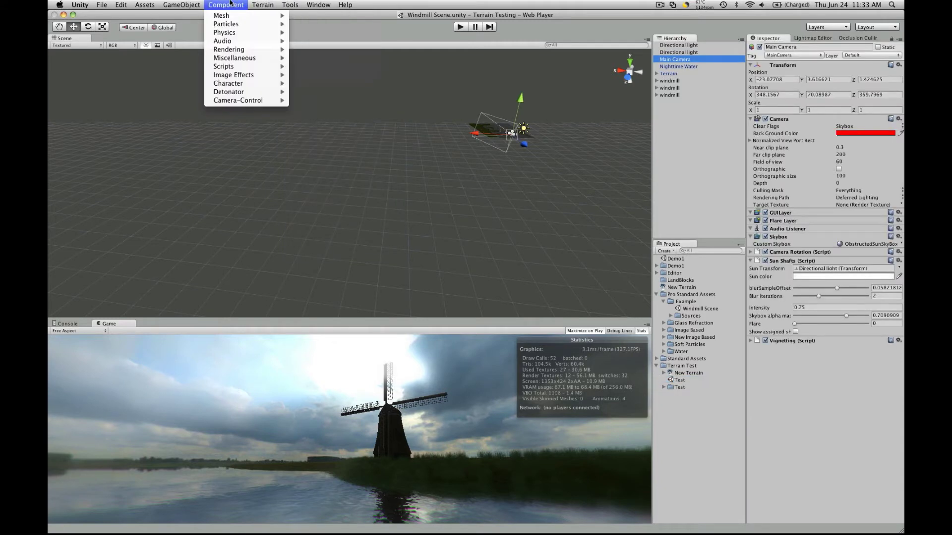
left_click(650, 87)
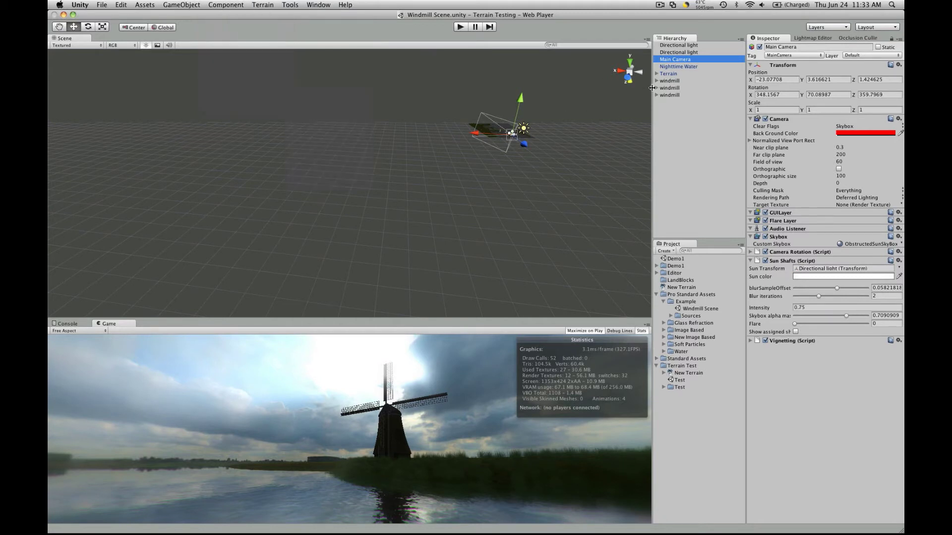
- Add a Glow image effect to windmill_main and make the game preview taller
left_click(657, 88)
left_click(670, 81)
left_click(684, 103)
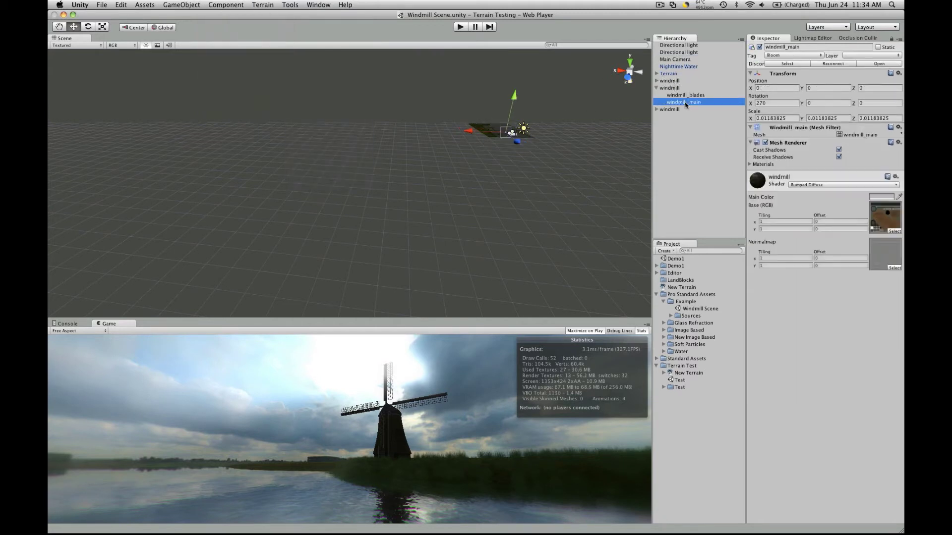
left_click(226, 5)
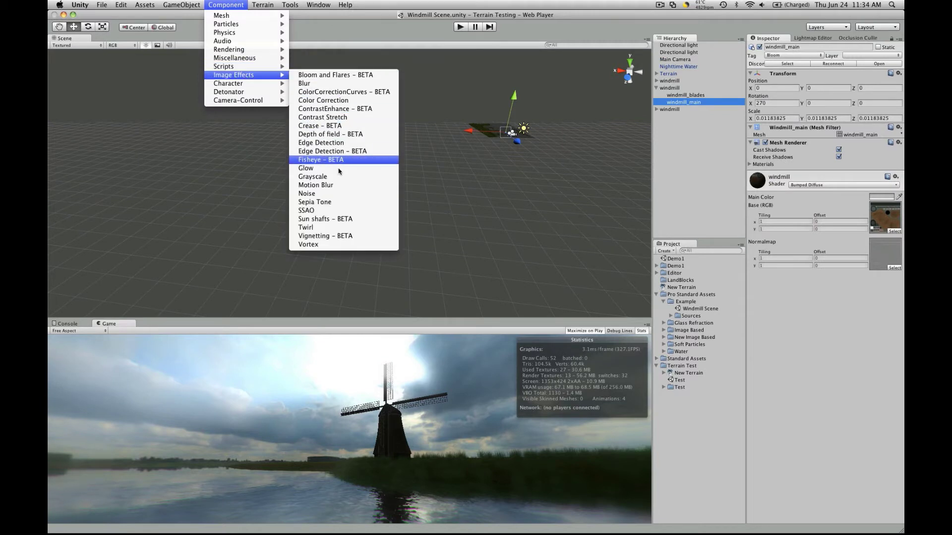
left_click(317, 168)
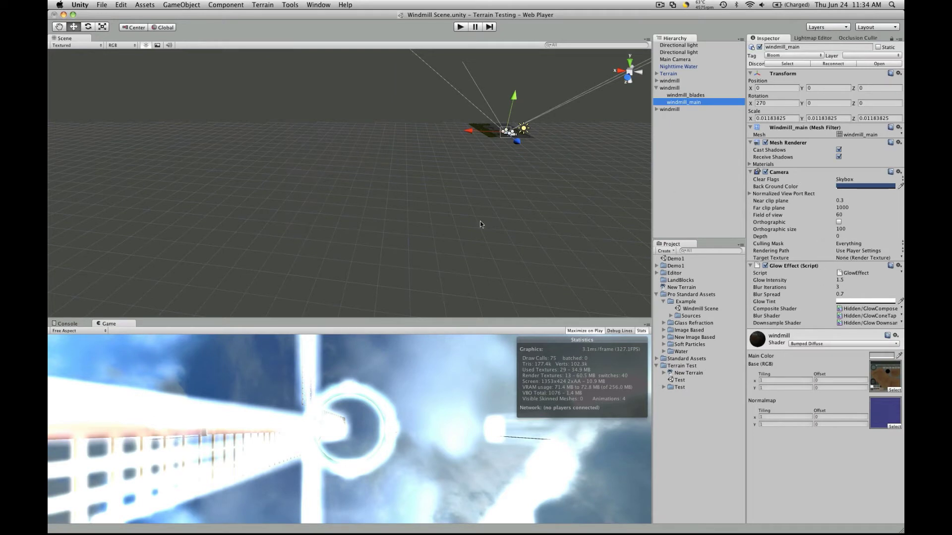
left_click_drag(449, 324, 454, 250)
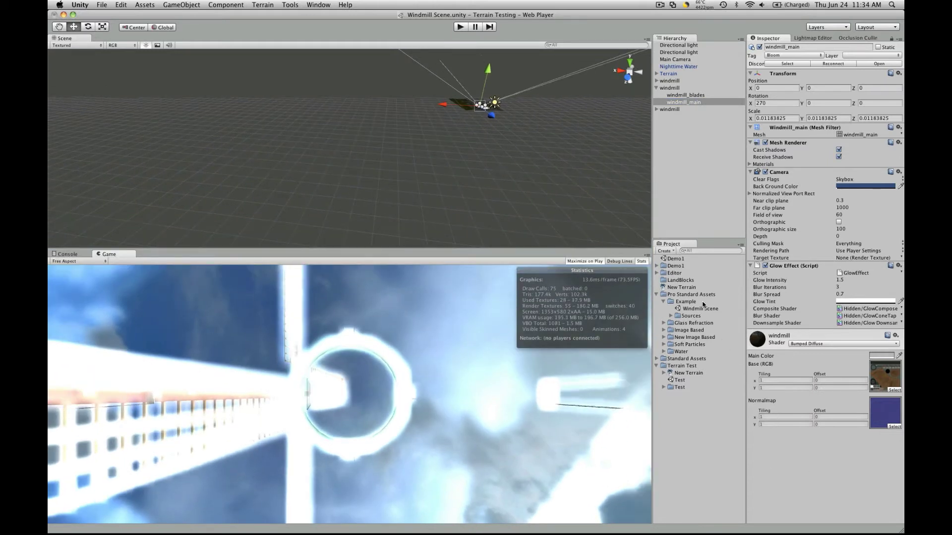
- Reopen Test.unity without saving the windmill scene, browse the Component and Help menus, and orbit the terrain
double_click(687, 381)
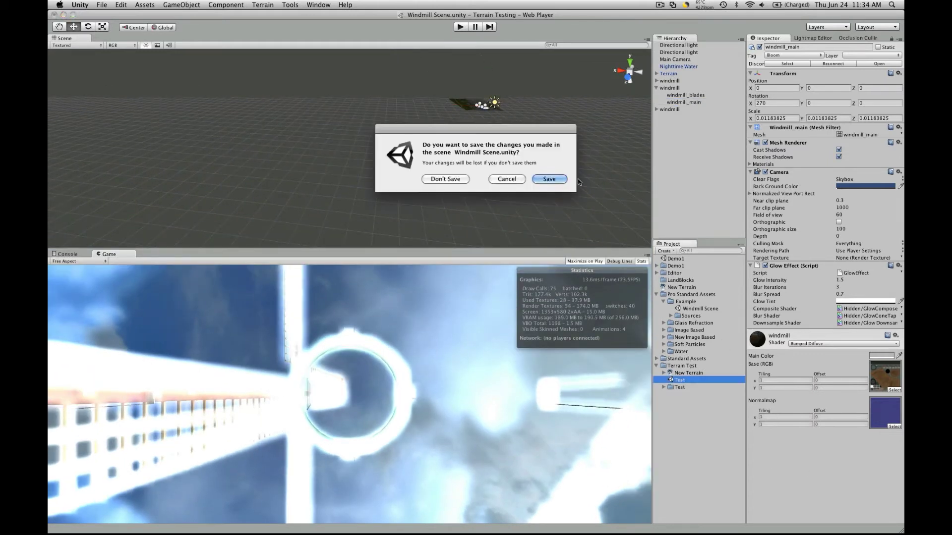
left_click(449, 181)
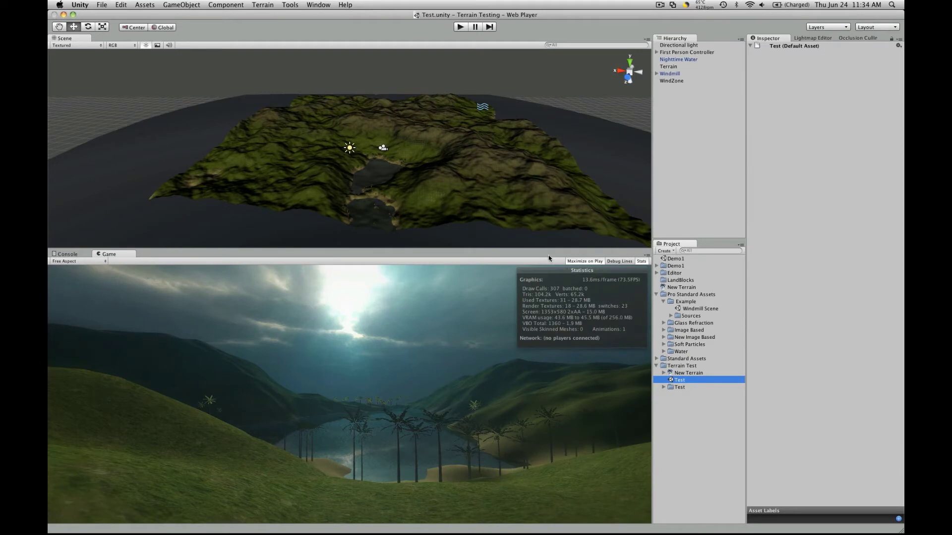
left_click(262, 4)
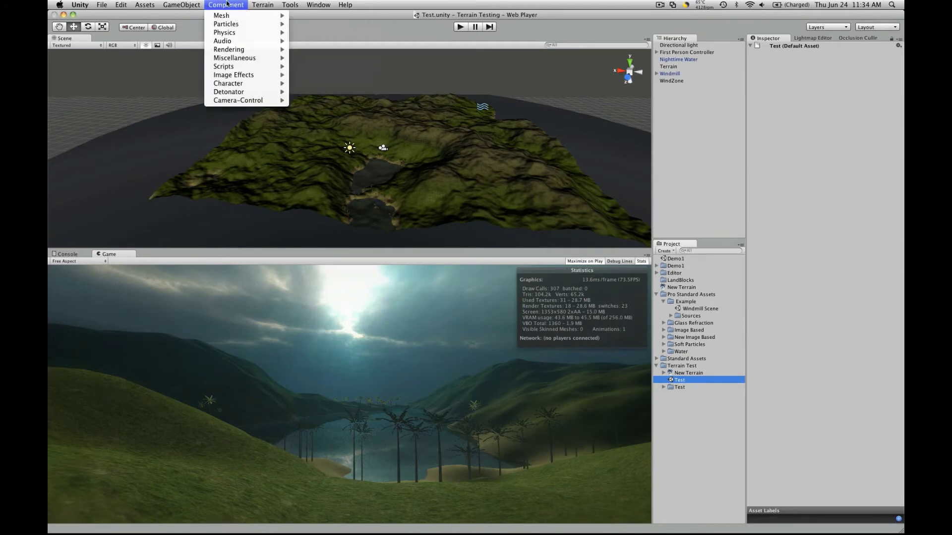
mouse_move(262, 93)
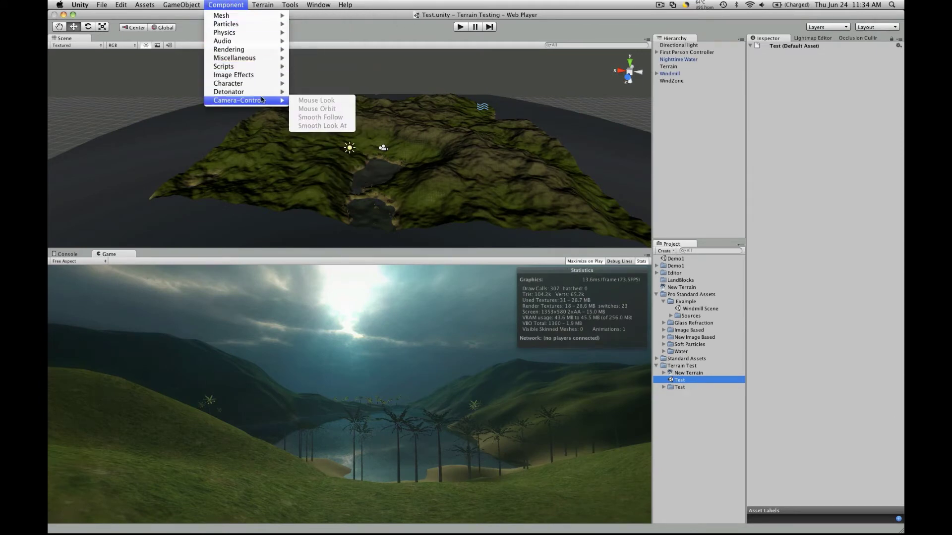
mouse_move(345, 4)
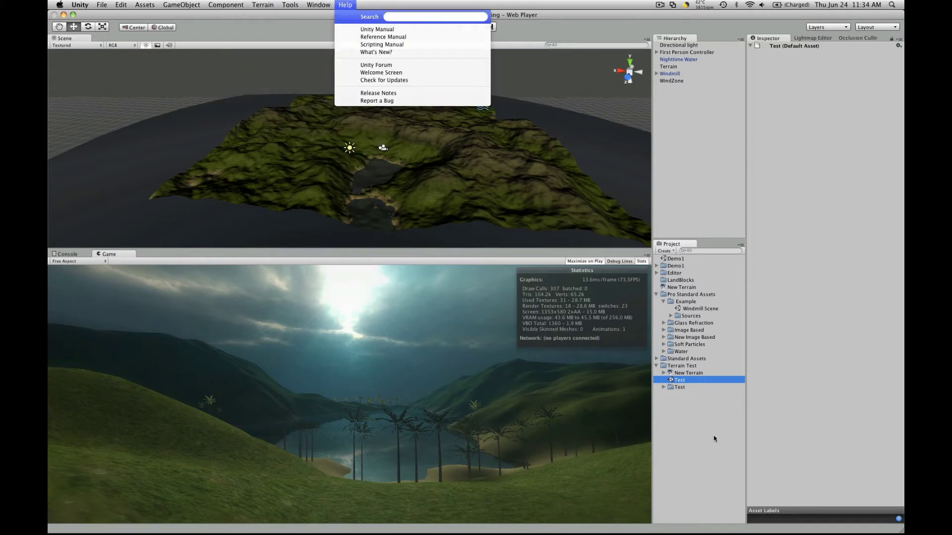
left_click(604, 363)
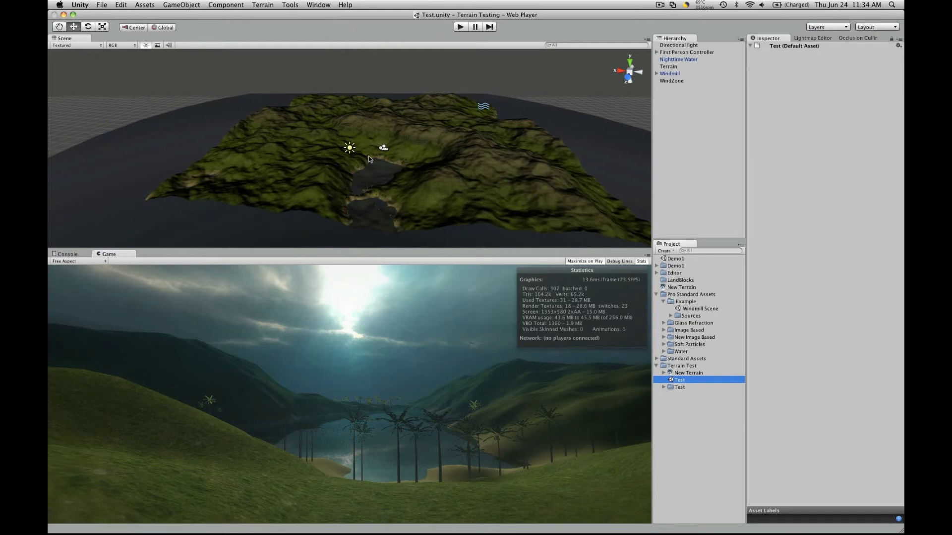
left_click_drag(369, 159, 284, 160, "alt")
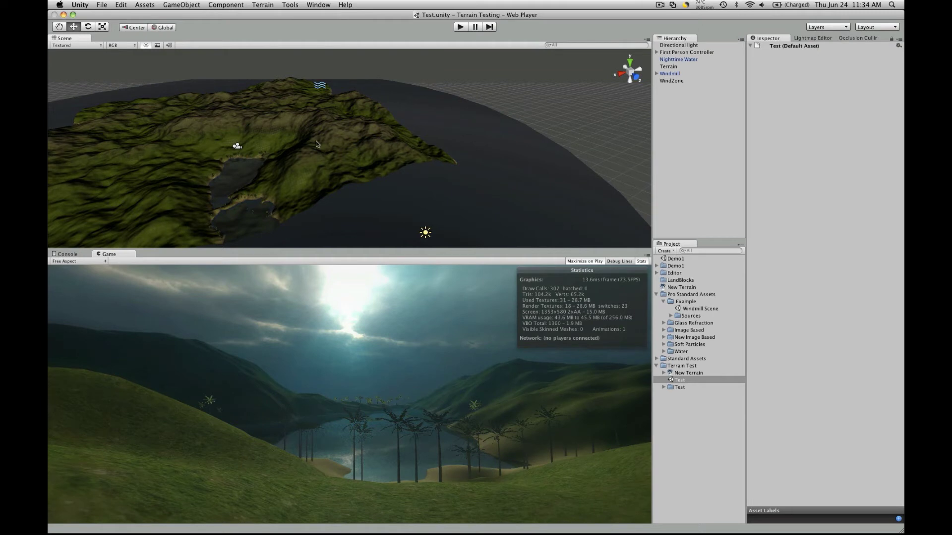
- Show the Lightmapping window's Maps tab and open LightmapFar-0.exr in Preview
left_click(727, 96)
left_click(812, 39)
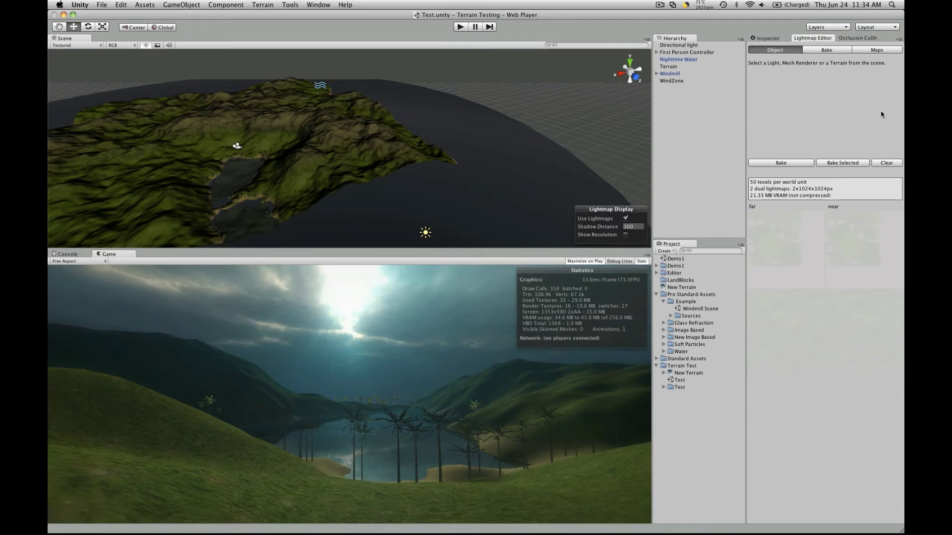
left_click(887, 50)
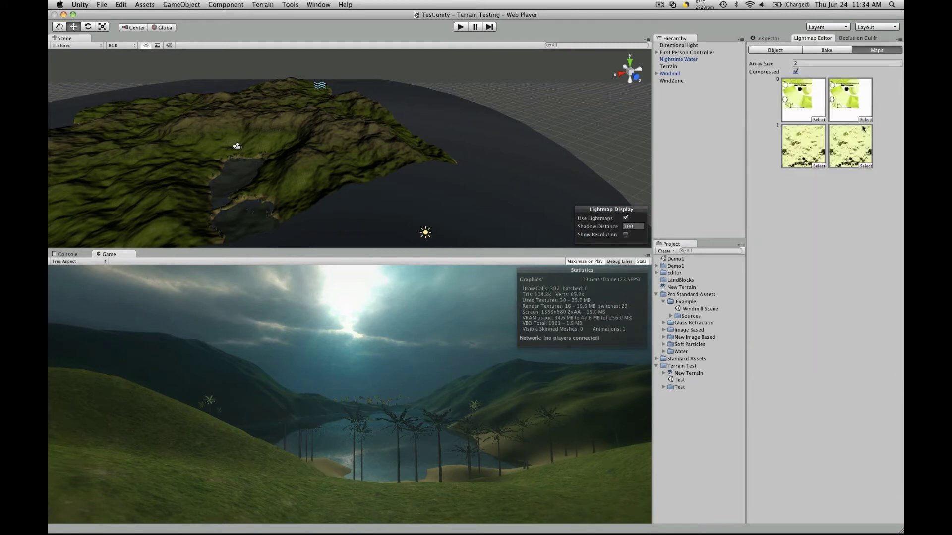
left_click(805, 99)
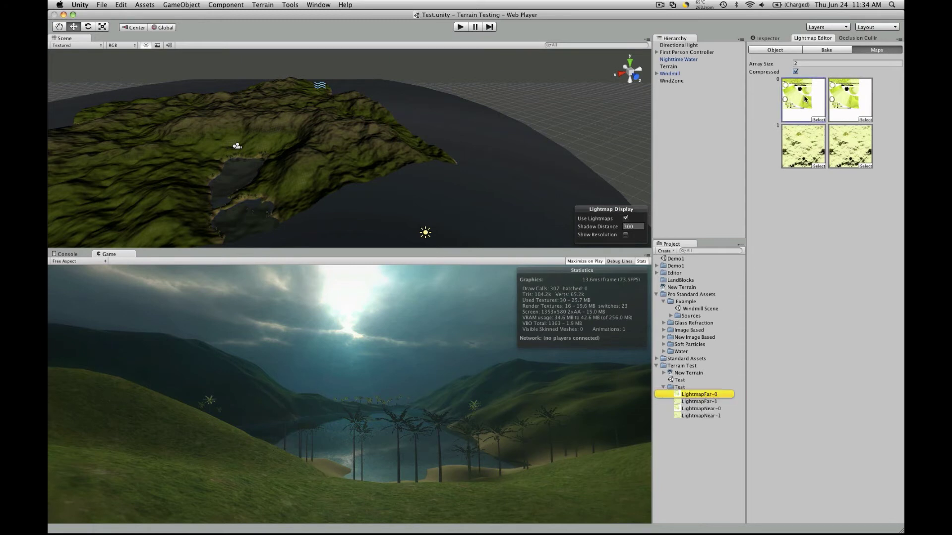
double_click(805, 99)
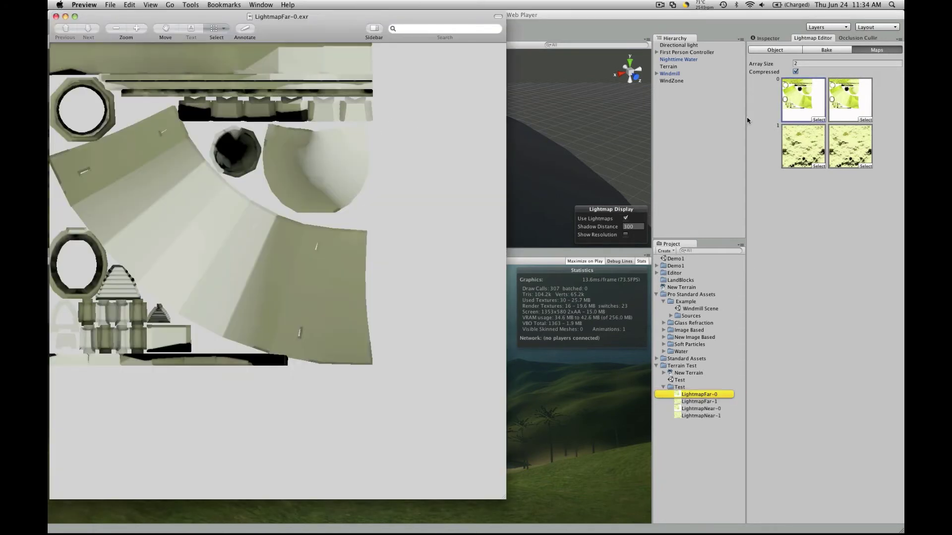
- Close LightmapFar-0, view the terrain's LightmapFar-1.exr in Preview, then close it too
left_click(56, 17)
double_click(800, 149)
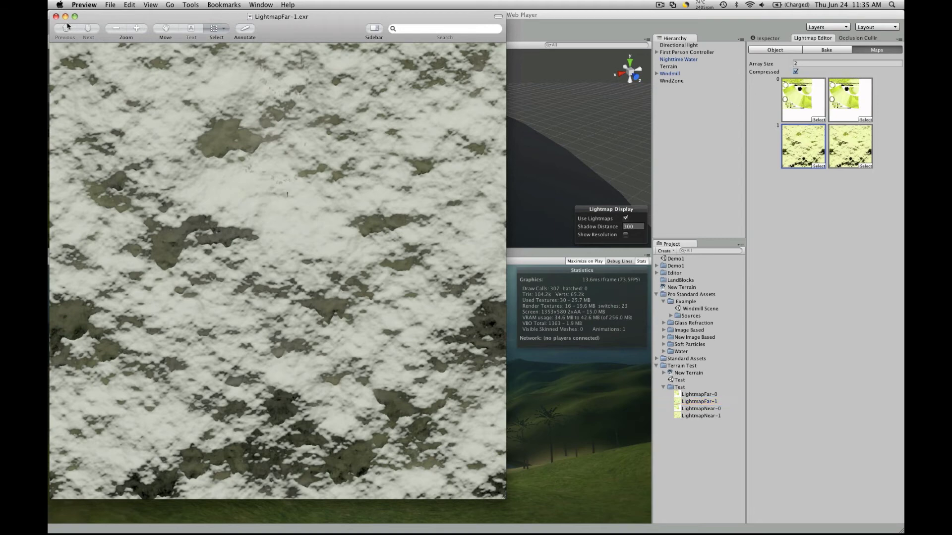
left_click(56, 17)
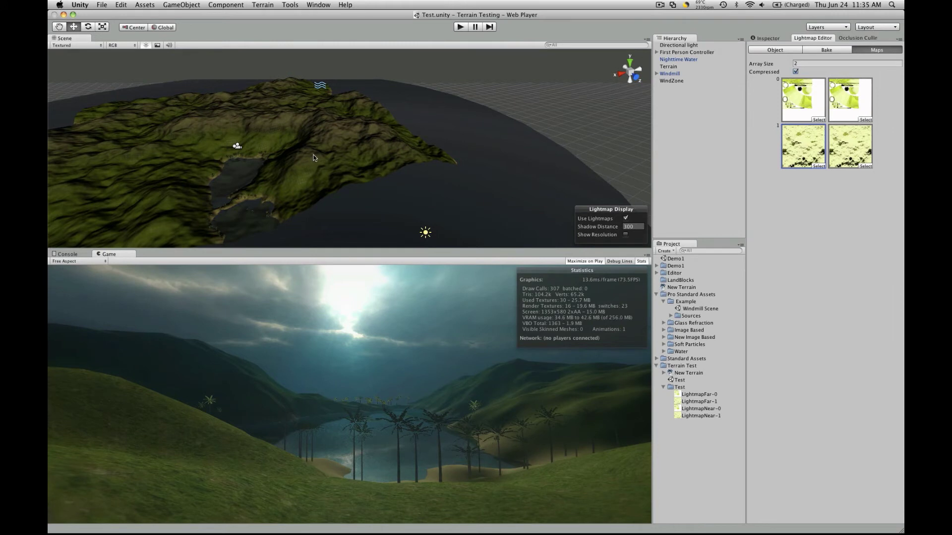
- Show the Bake settings and keep Mode on Dual Lightmaps, with High quality and 50 texels per unit
mouse_move(846, 481)
left_click(814, 52)
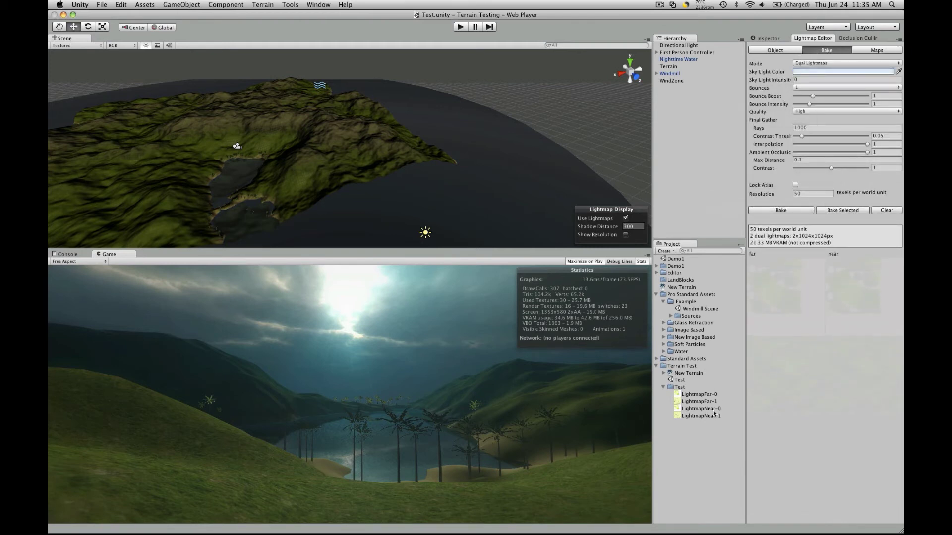
left_click(811, 64)
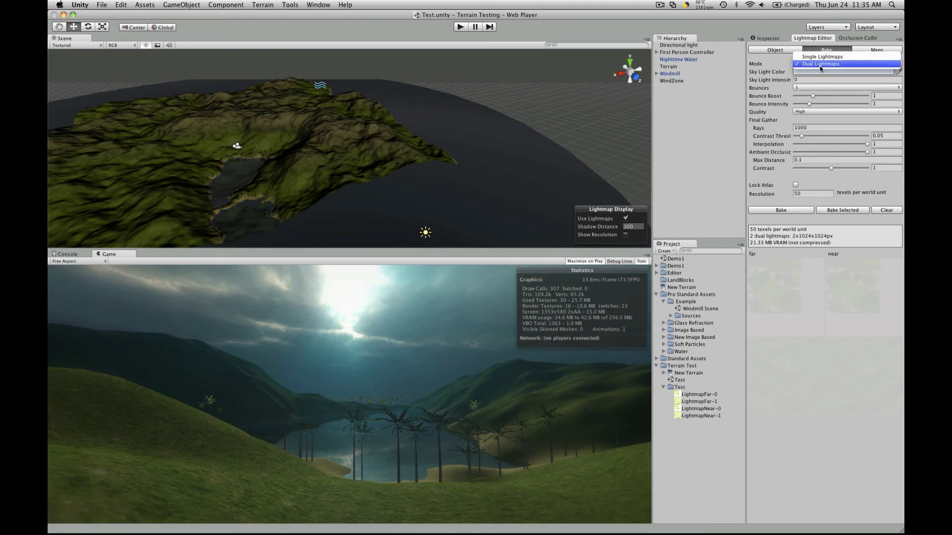
left_click(808, 295)
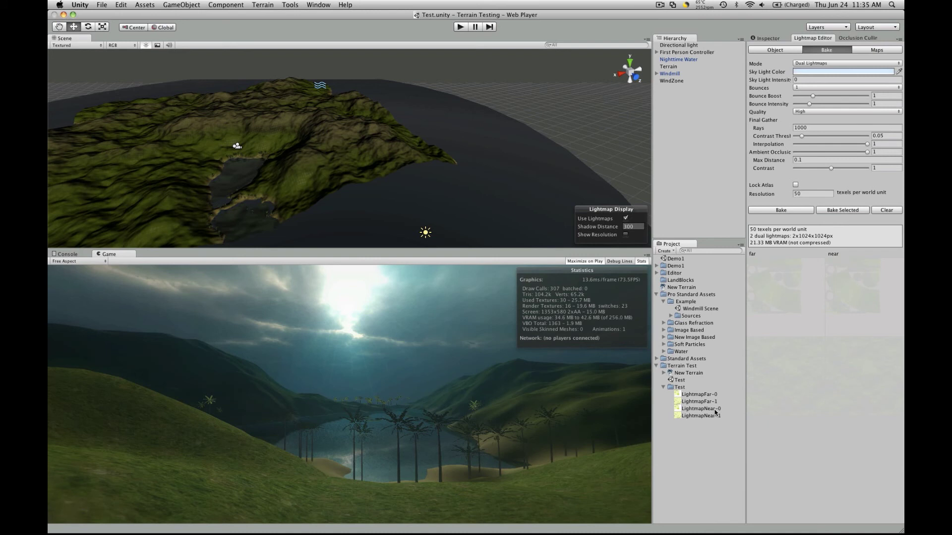
- Move from the Maps view to the Lightmap Editor's Object settings
left_click(862, 51)
left_click(780, 51)
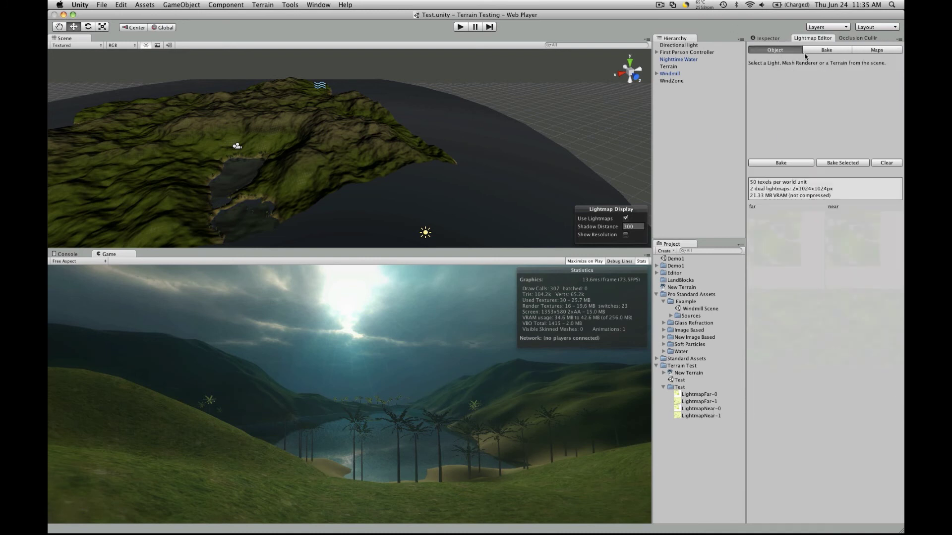